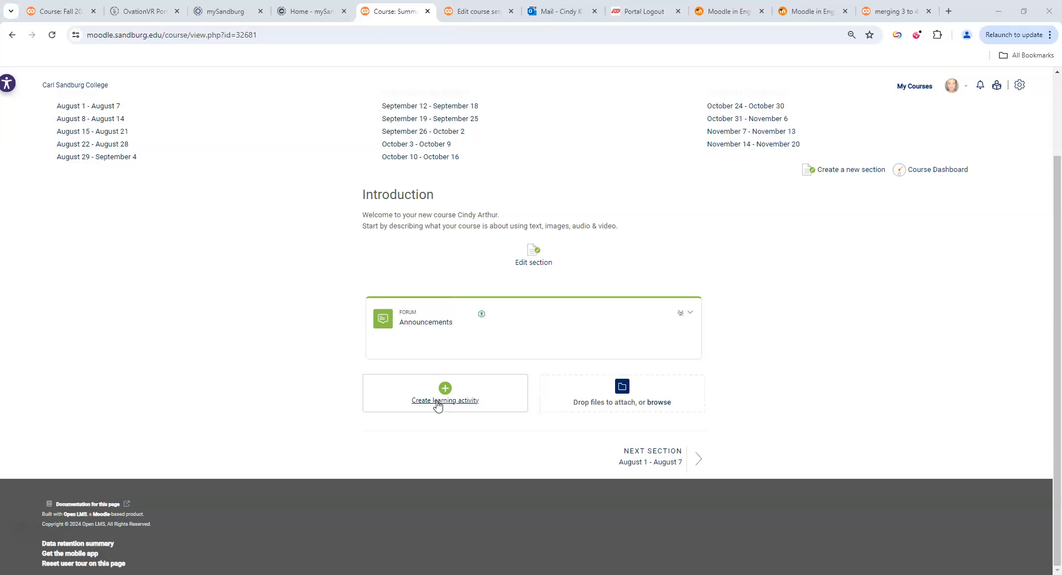
- Start adding a new Attendance activity to the course's Introduction section
click(438, 402)
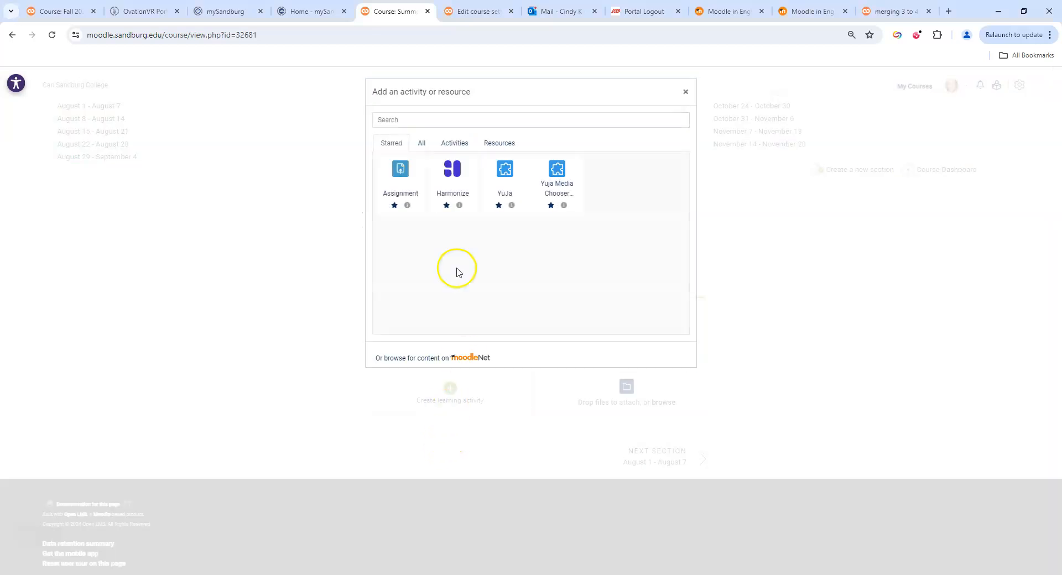
click(420, 144)
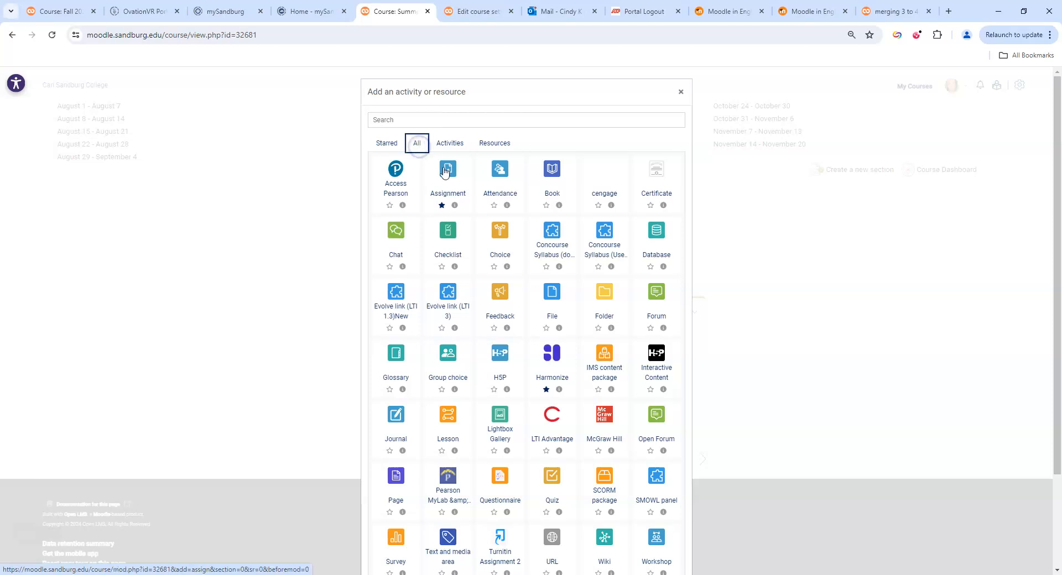
click(497, 191)
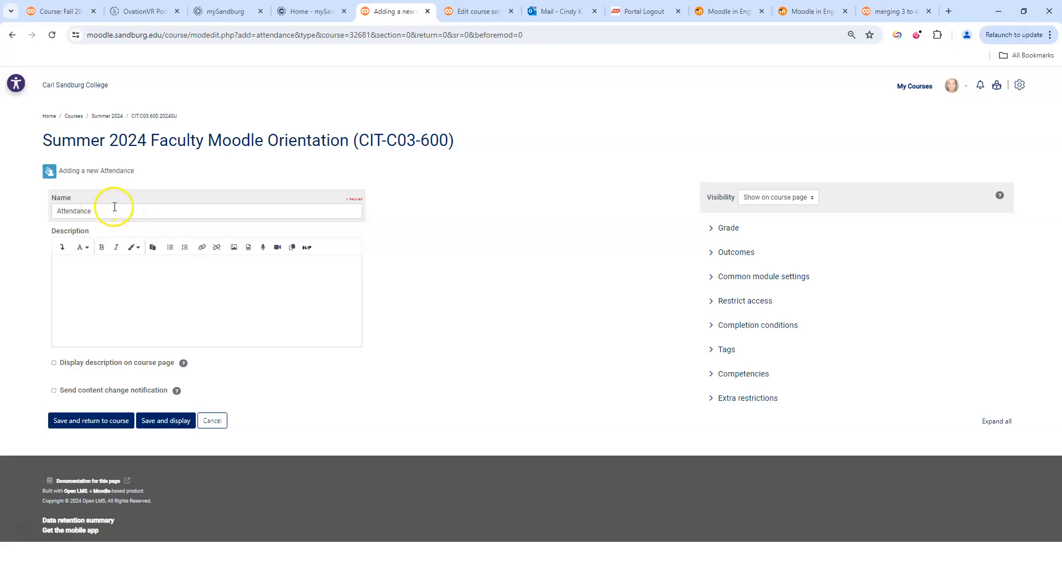
- Review the Grade settings of the new Attendance activity, and save and display it
click(712, 228)
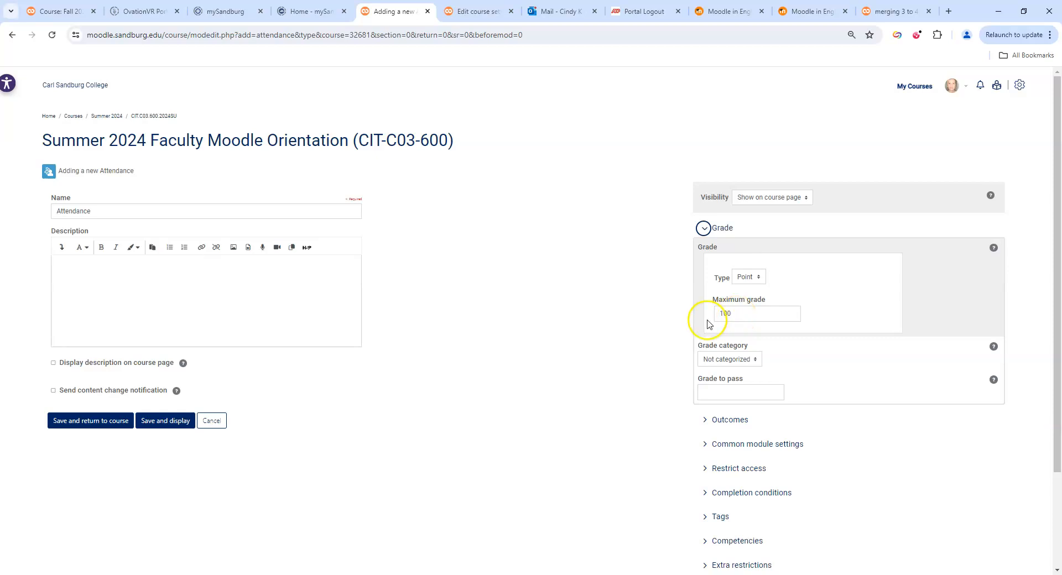
click(630, 395)
click(743, 312)
click(727, 314)
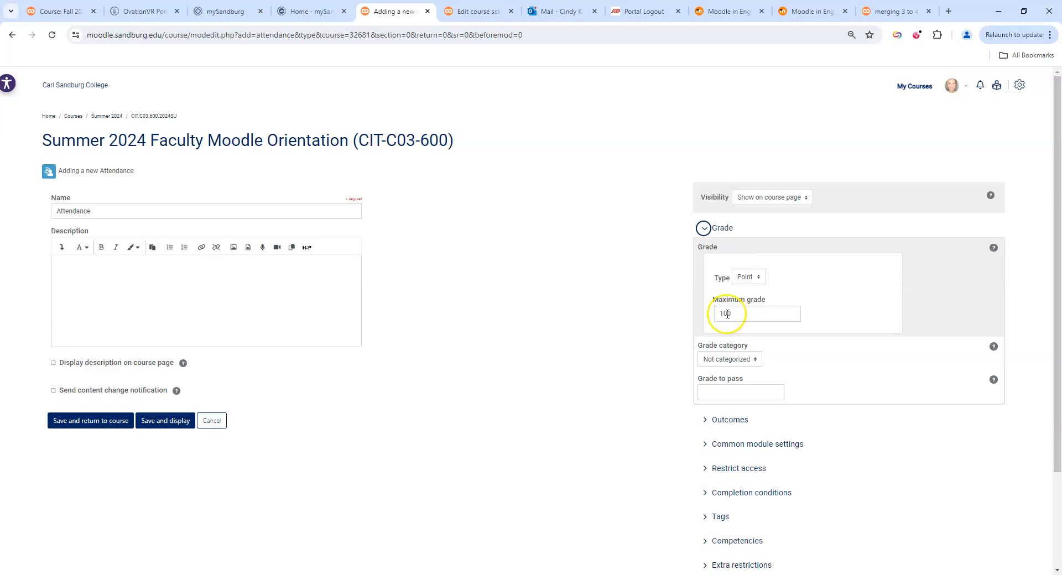
click(645, 322)
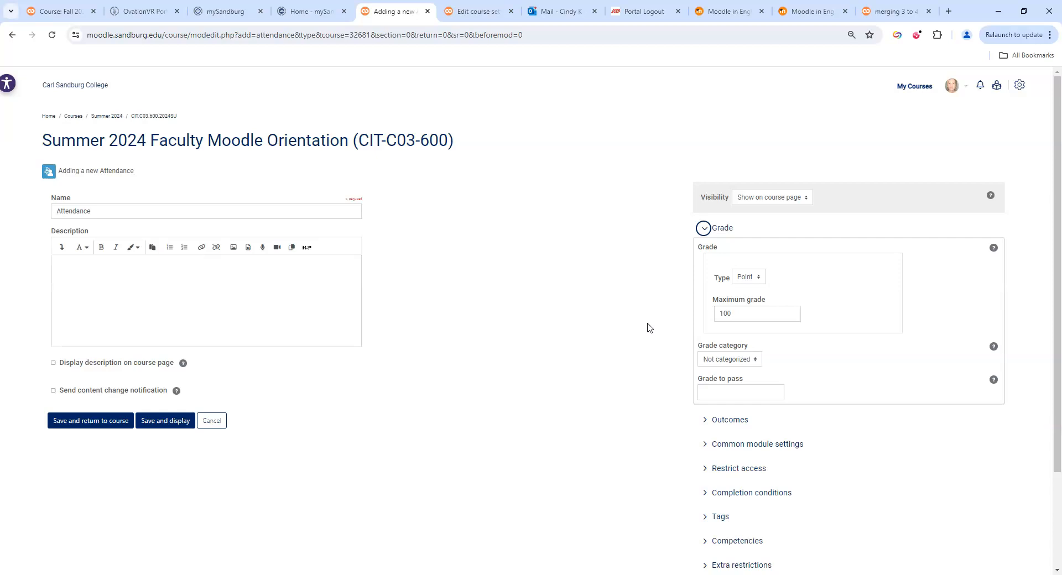
click(767, 332)
click(621, 352)
scroll(609, 426, down, 1)
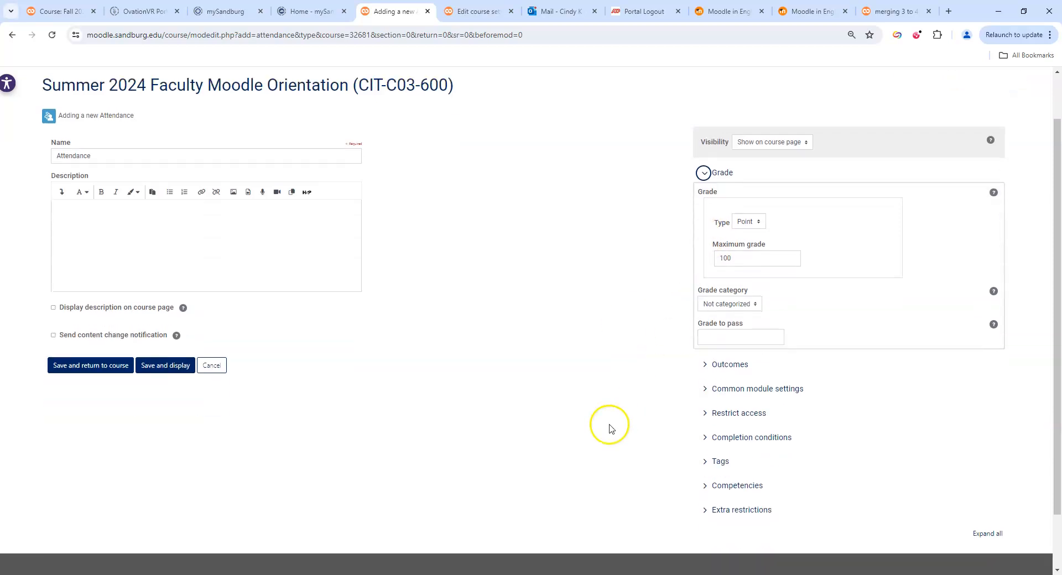
click(148, 365)
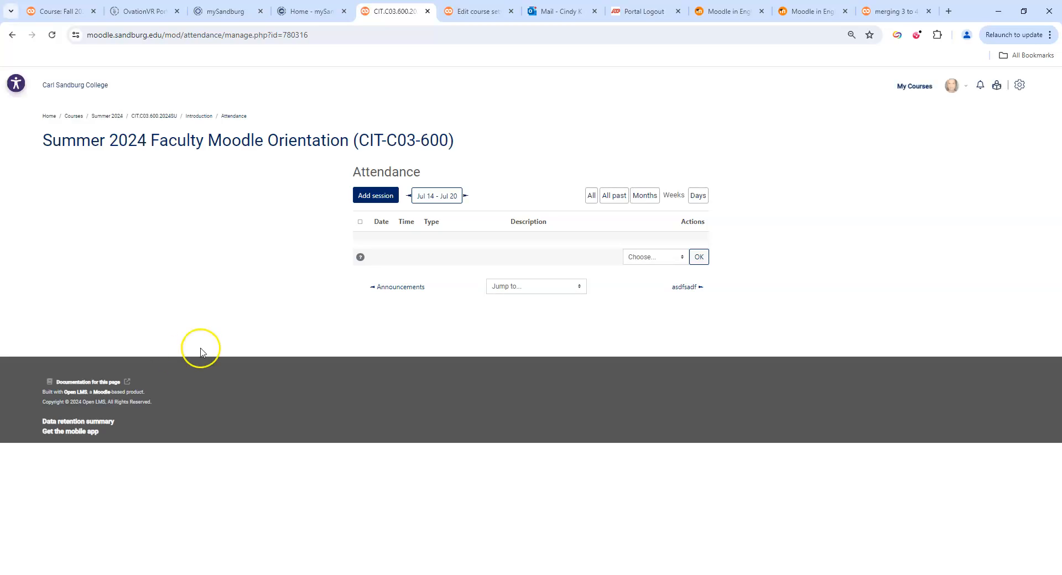
- Start a new attendance session dated 19 September 2024, running from 08:00 to 10:00
click(380, 202)
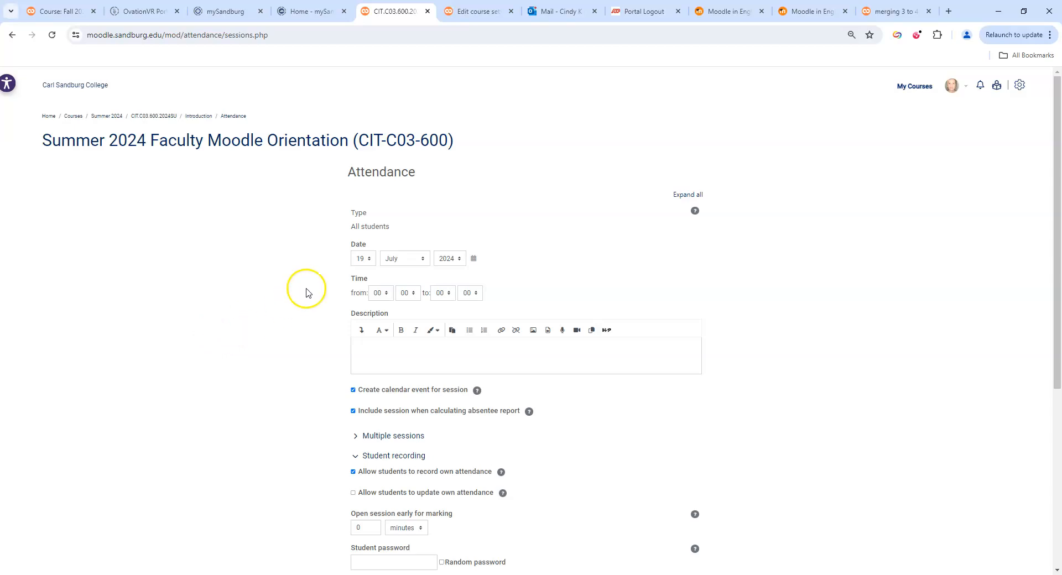
click(402, 265)
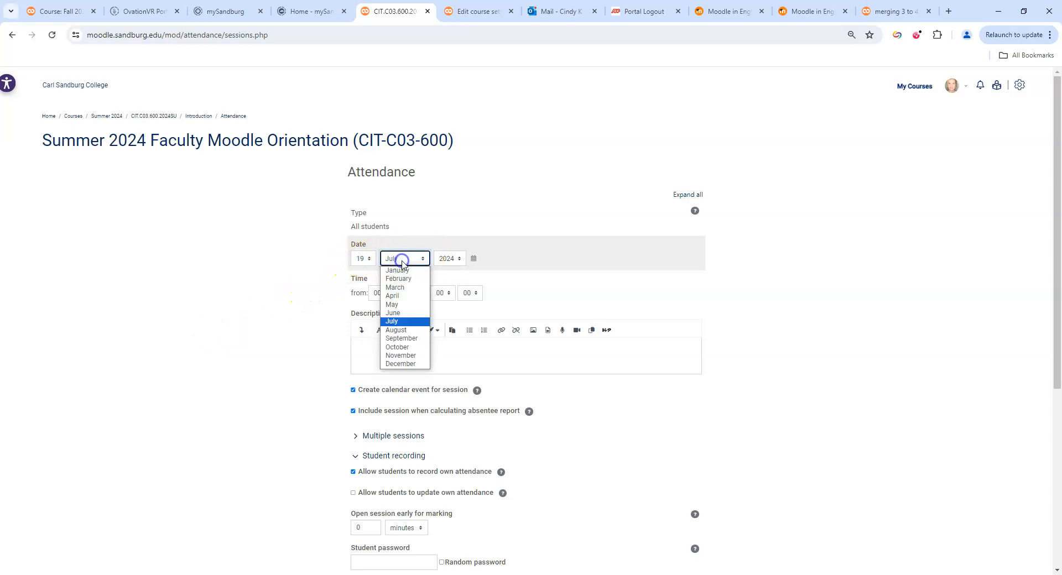
click(396, 338)
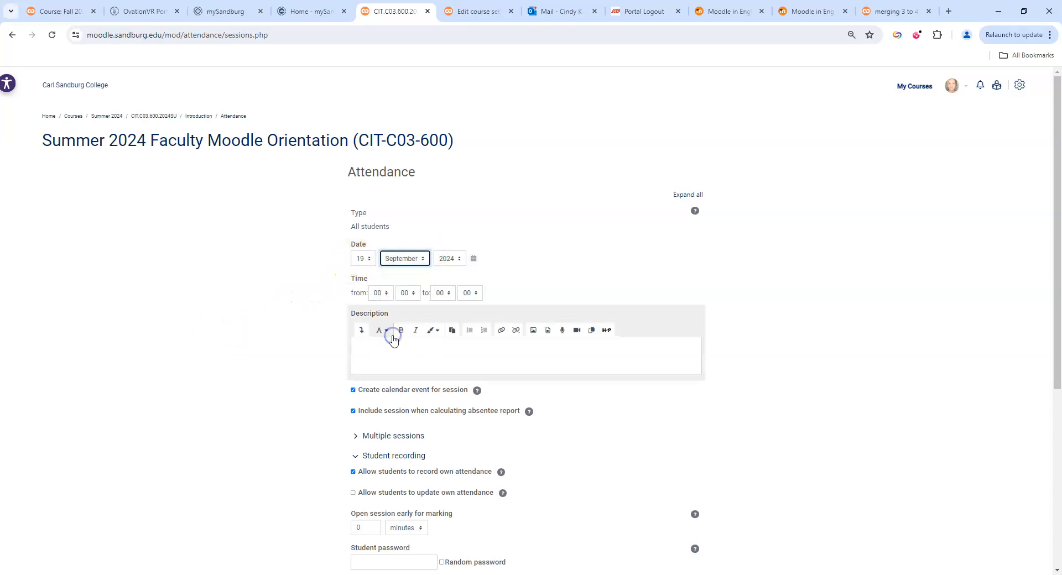
click(383, 295)
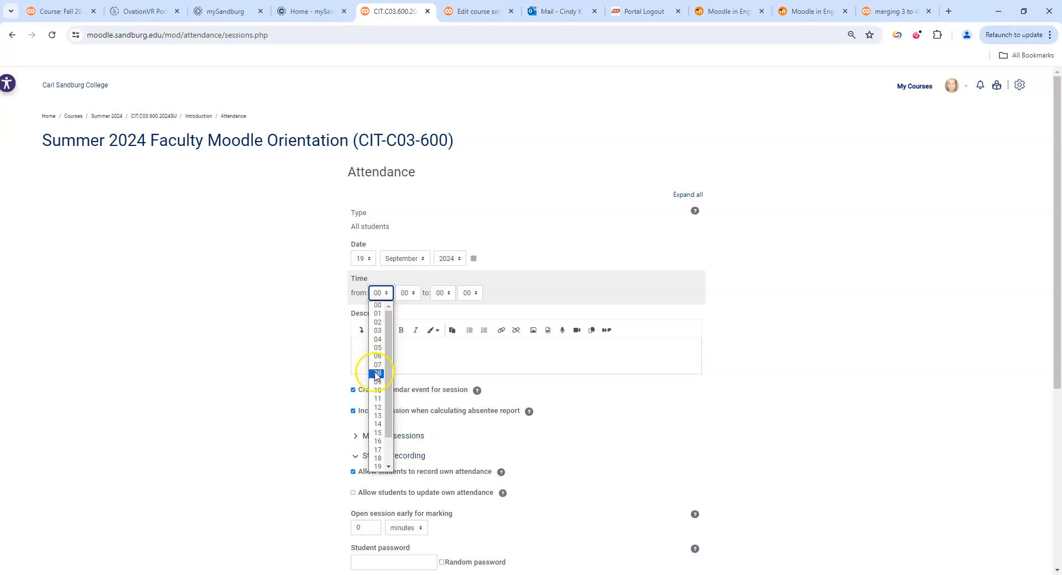
click(377, 373)
click(450, 295)
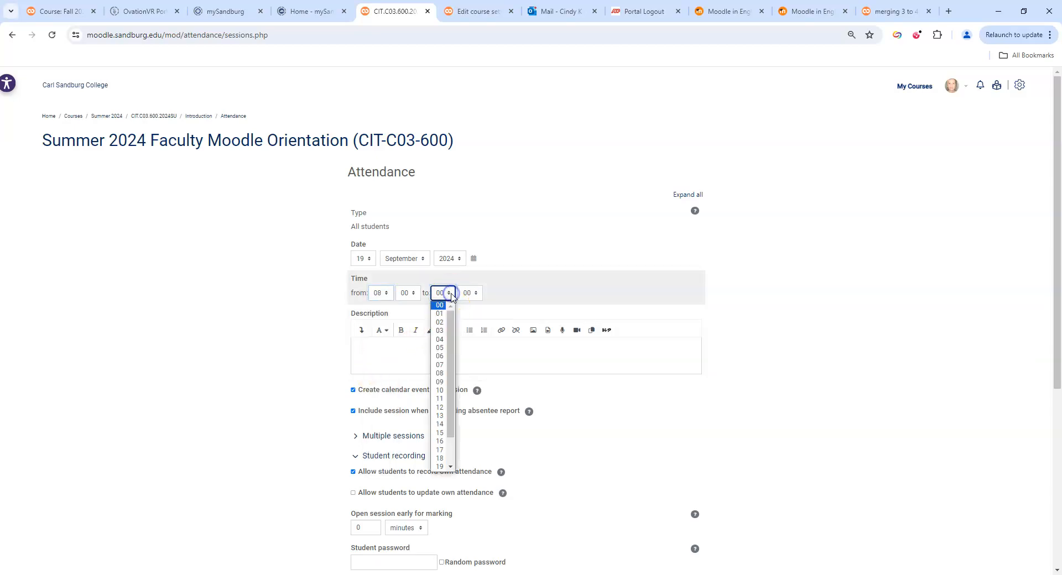
click(439, 392)
- Set the attendance session to repeat on Tuesday and Thursday
scroll(220, 325, down, 1)
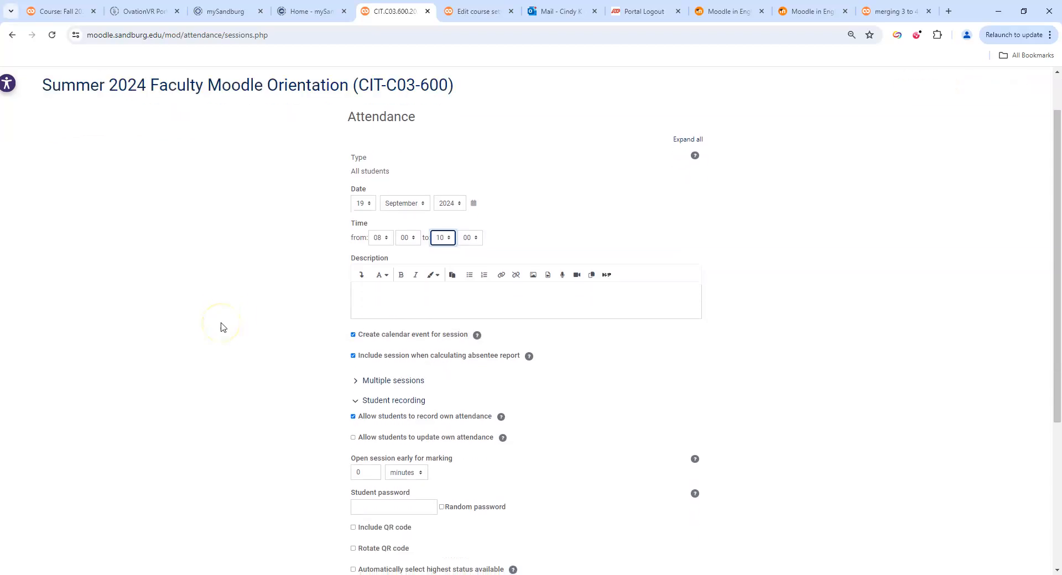
scroll(220, 325, down, 1)
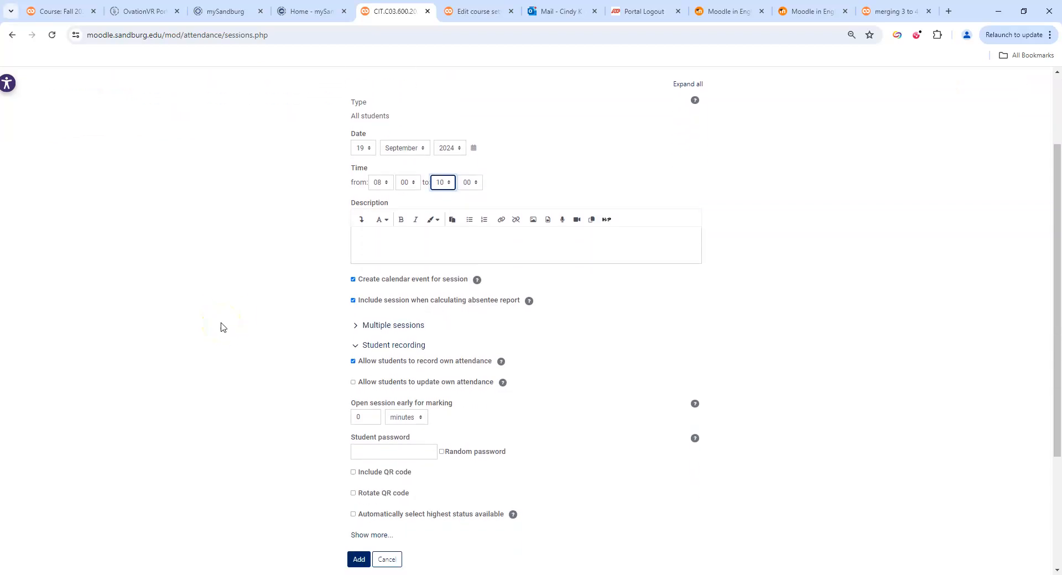
click(355, 329)
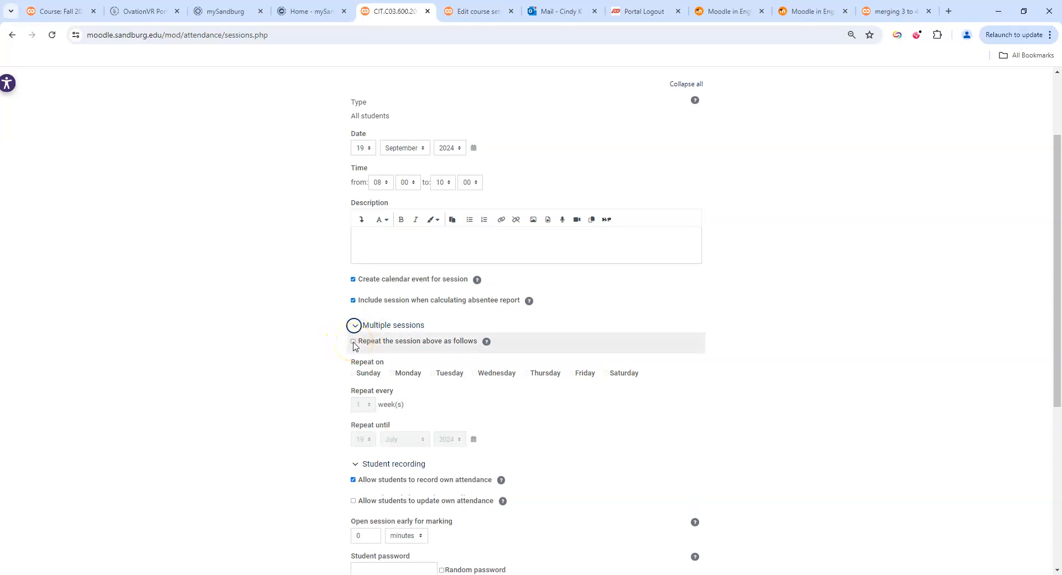
click(353, 341)
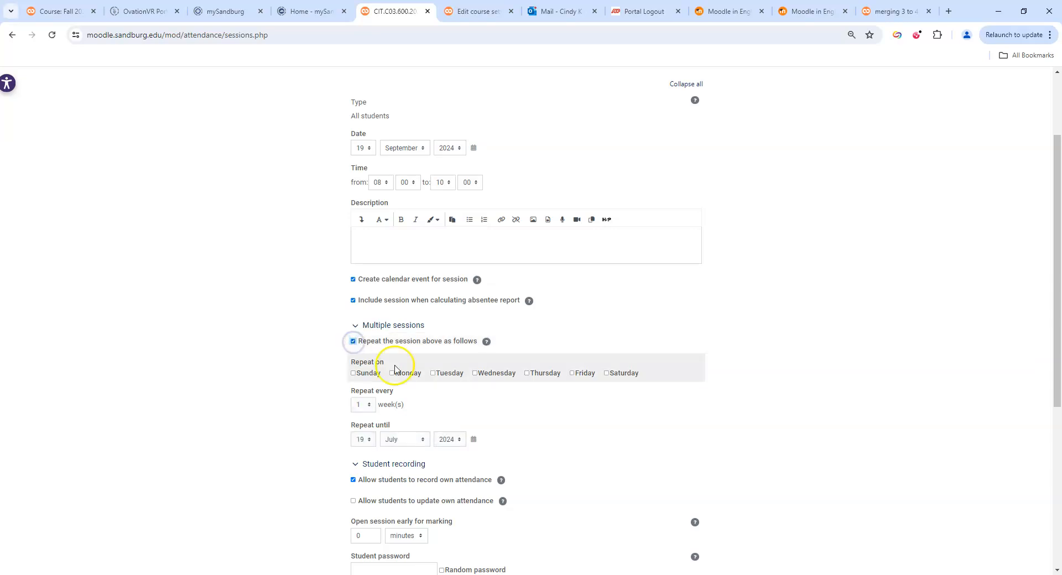
click(433, 373)
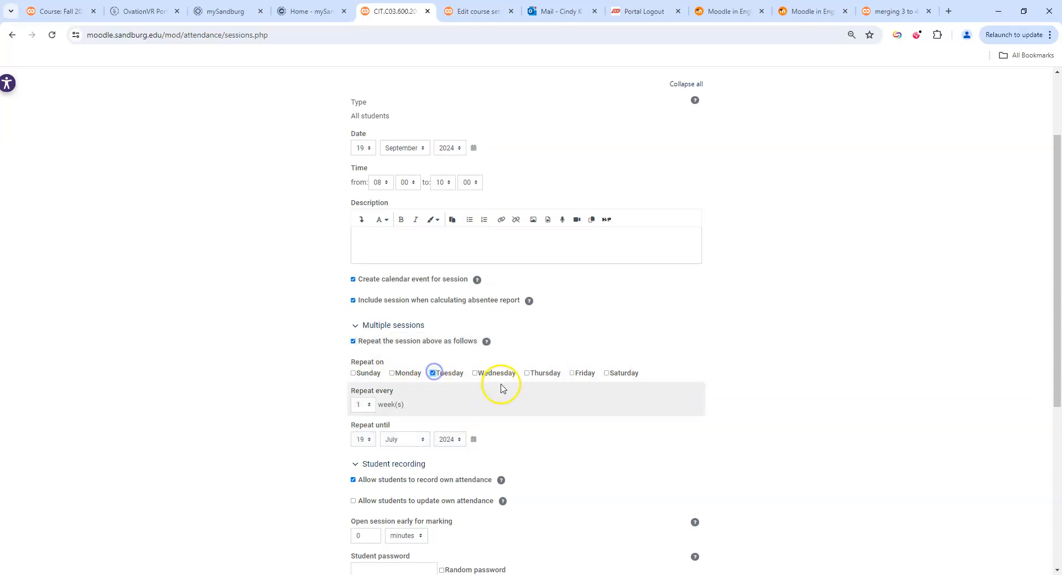
click(528, 375)
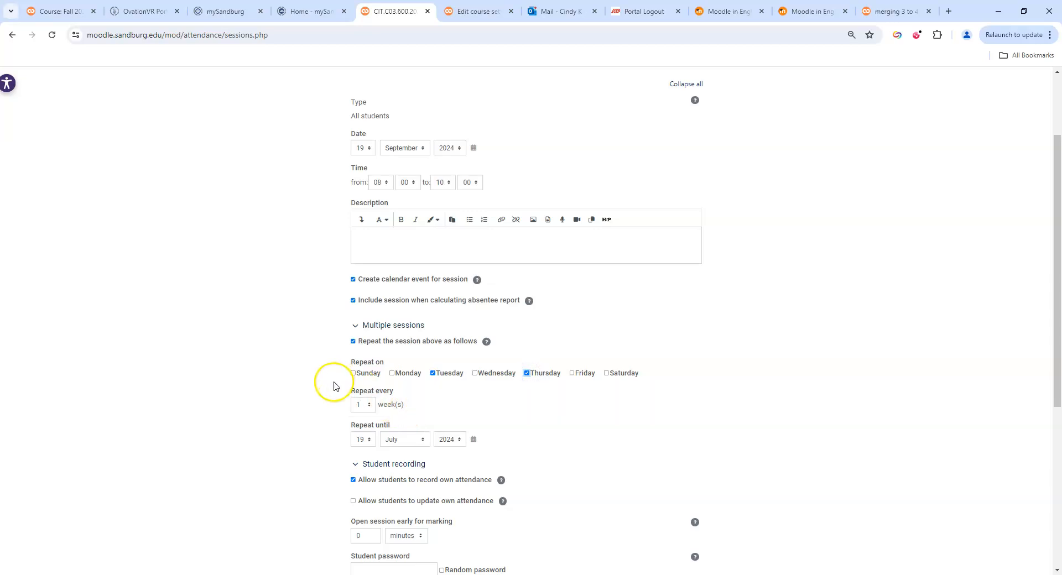
- Set the repetition to run until 27 September 2024 and add the sessions
scroll(478, 410, down, 2)
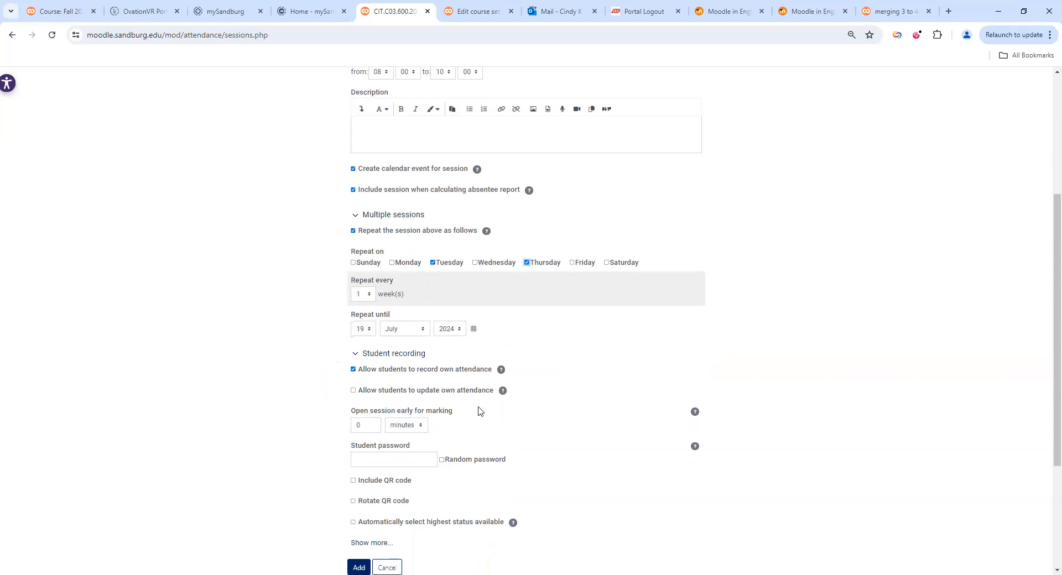
click(474, 330)
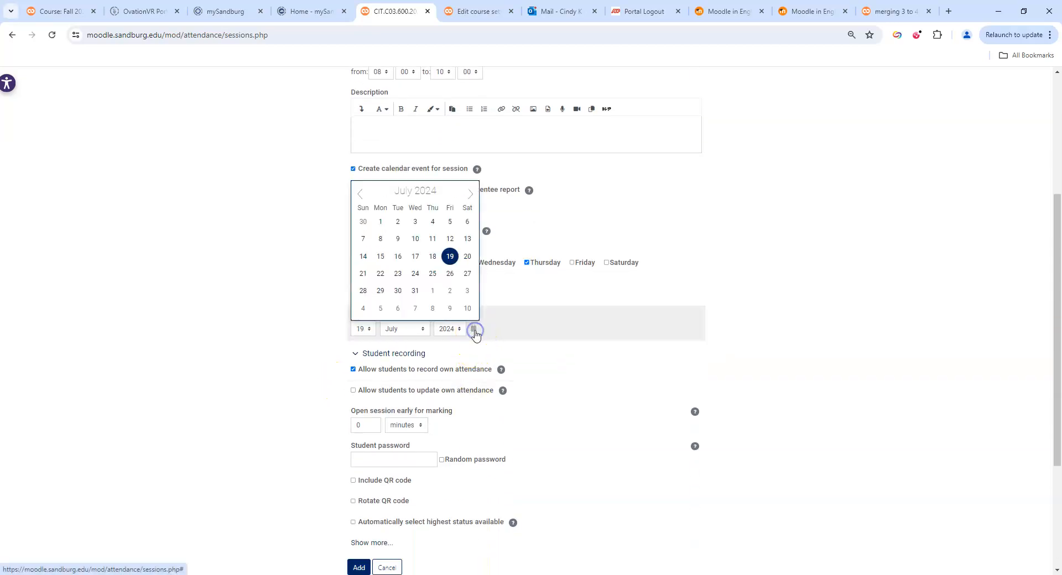
click(470, 194)
click(470, 194)
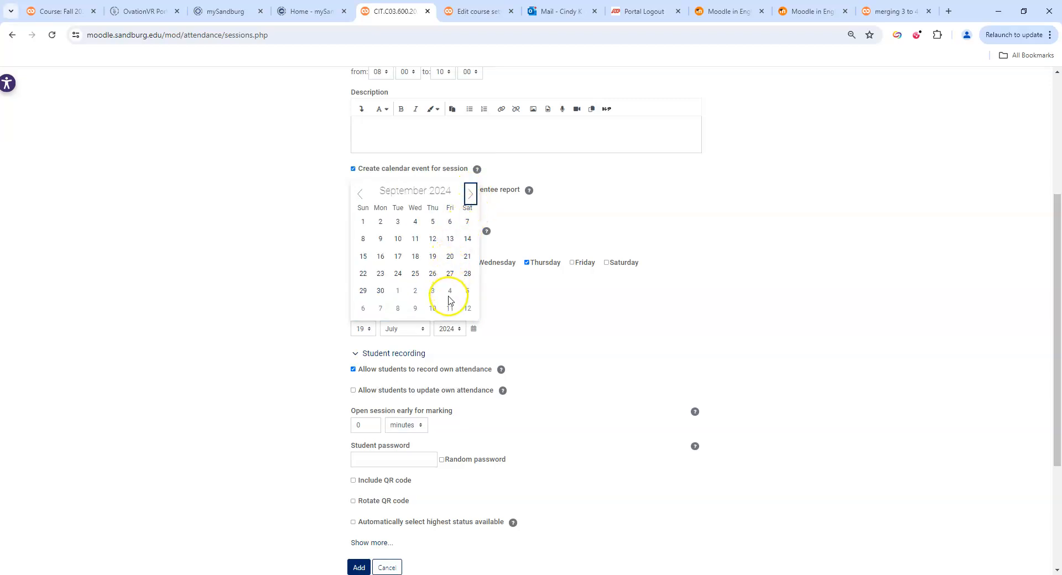
click(449, 274)
scroll(174, 381, down, 3)
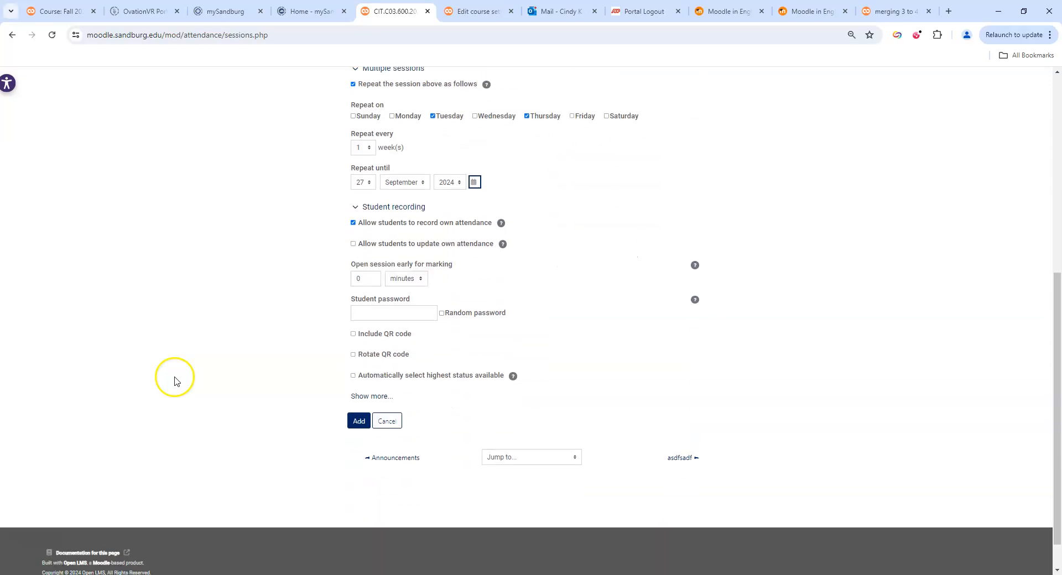
click(359, 403)
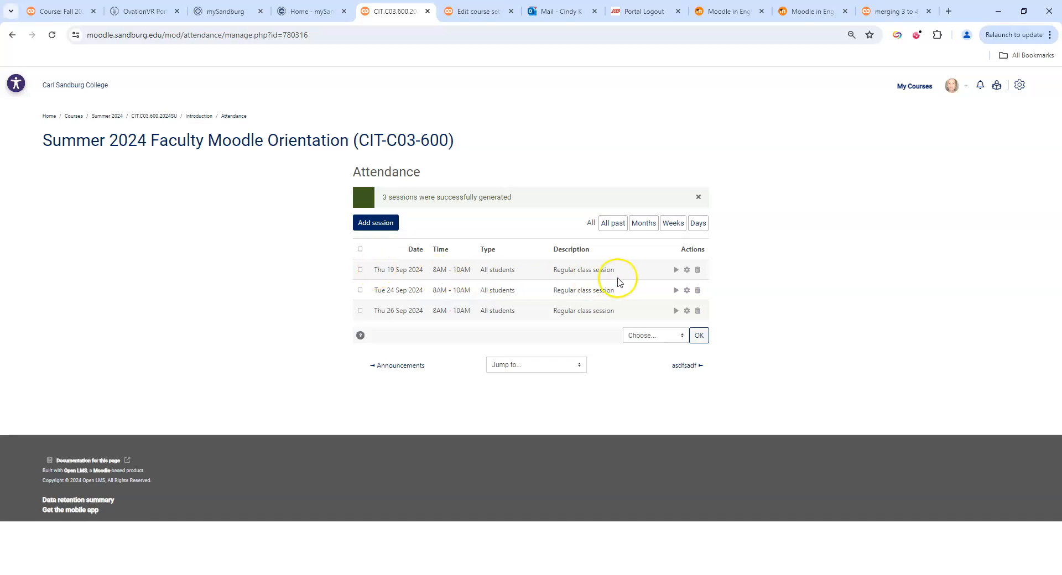
- Examine the attendance-taking roster for the 19 September session and return to the course page
click(676, 271)
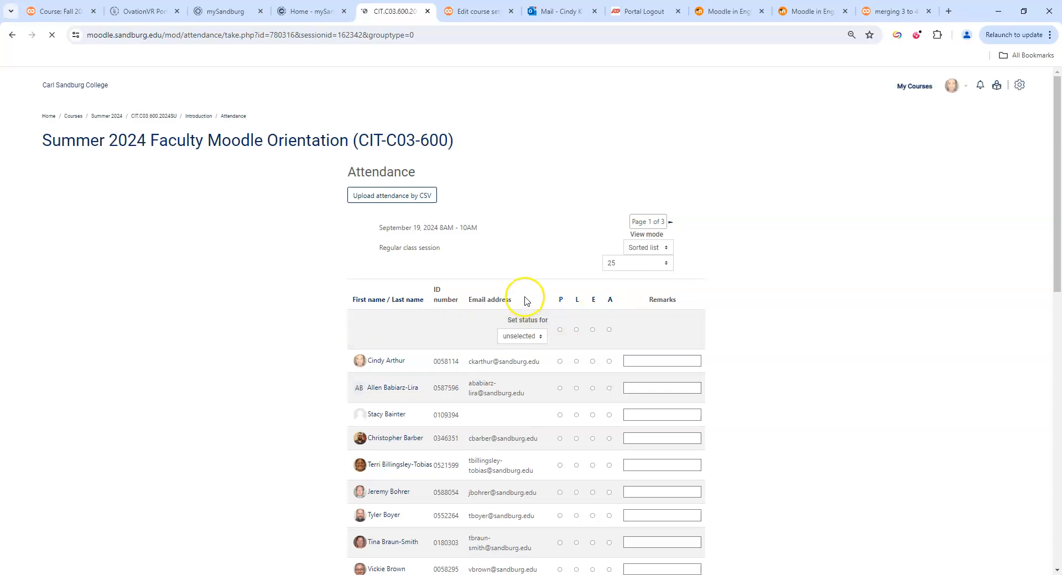
scroll(525, 301, down, 7)
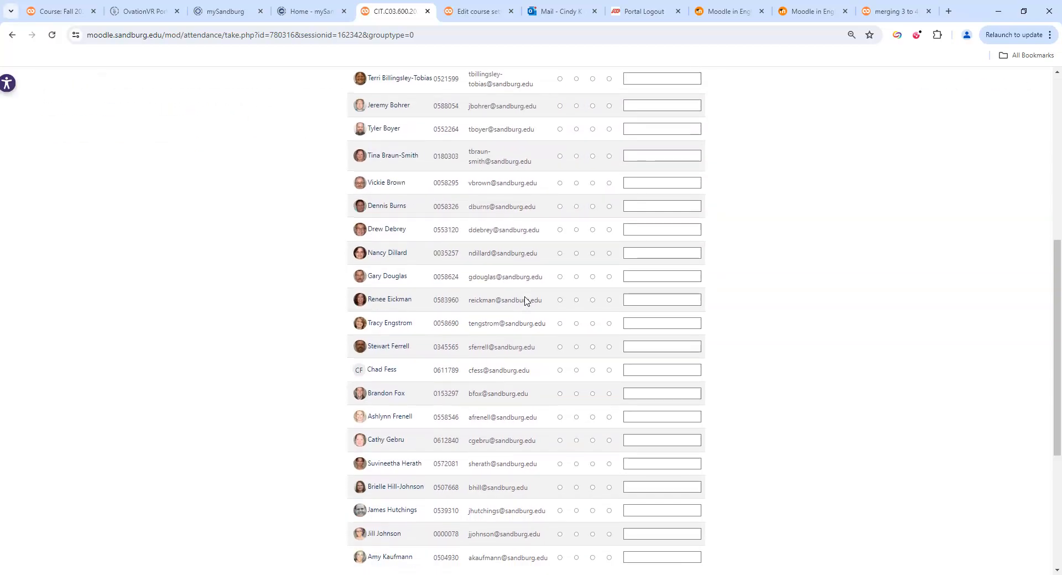
scroll(526, 303, up, 6)
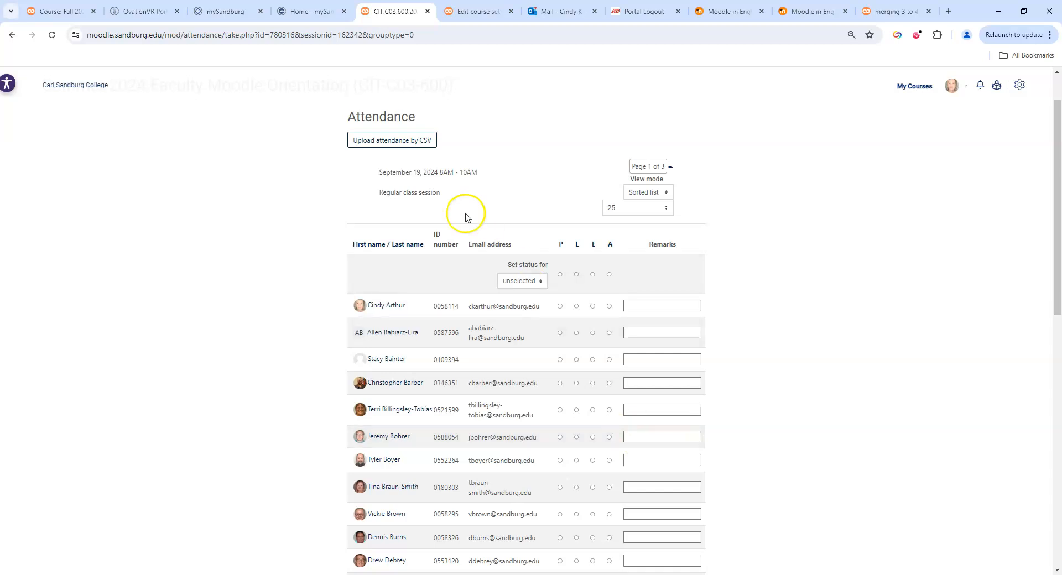
scroll(370, 181, up, 1)
click(274, 141)
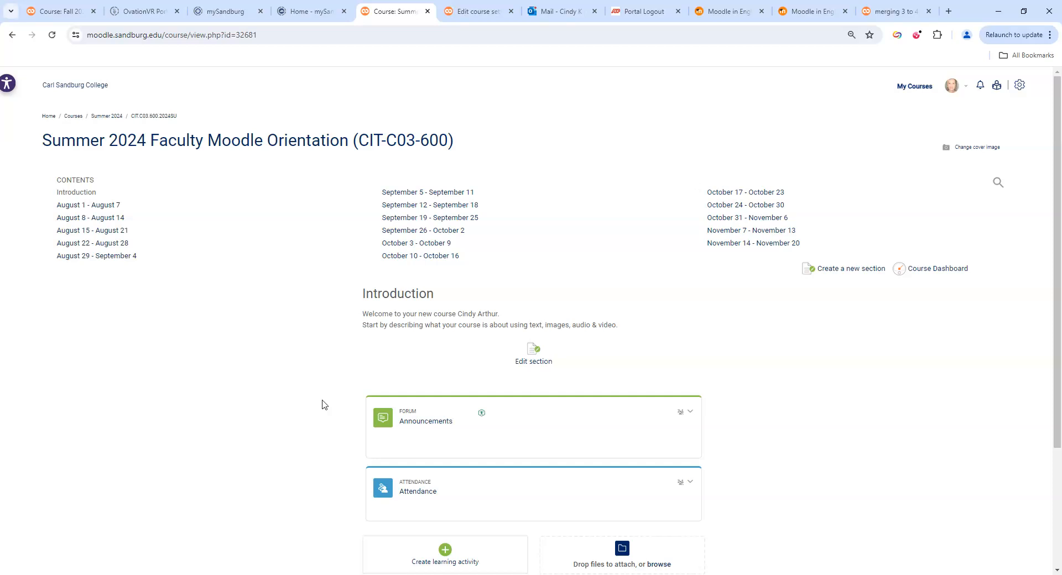
- Add an Attendance block to the course from the Course Dashboard and turn editing off
scroll(322, 404, down, 1)
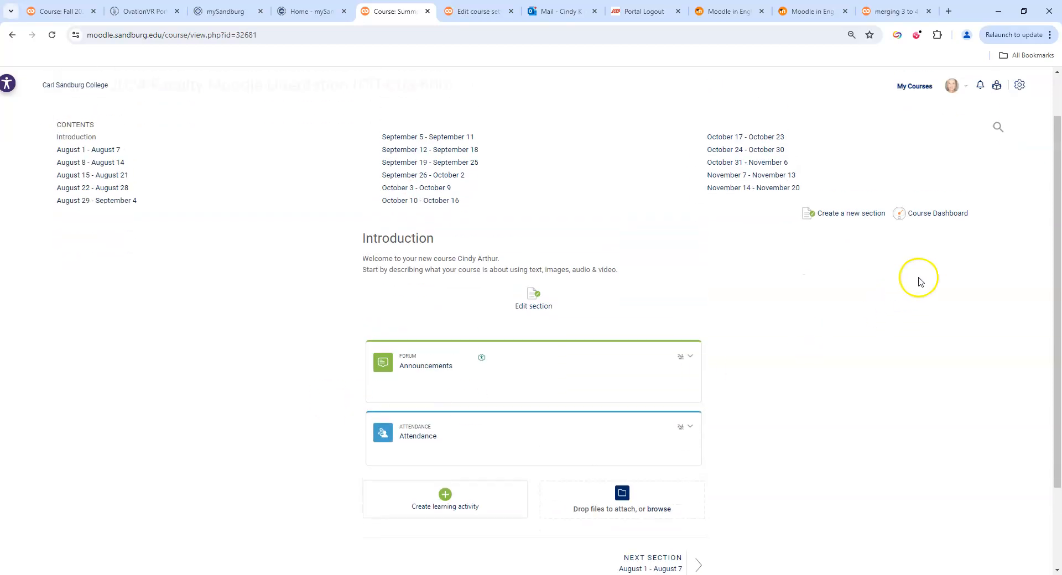
click(929, 213)
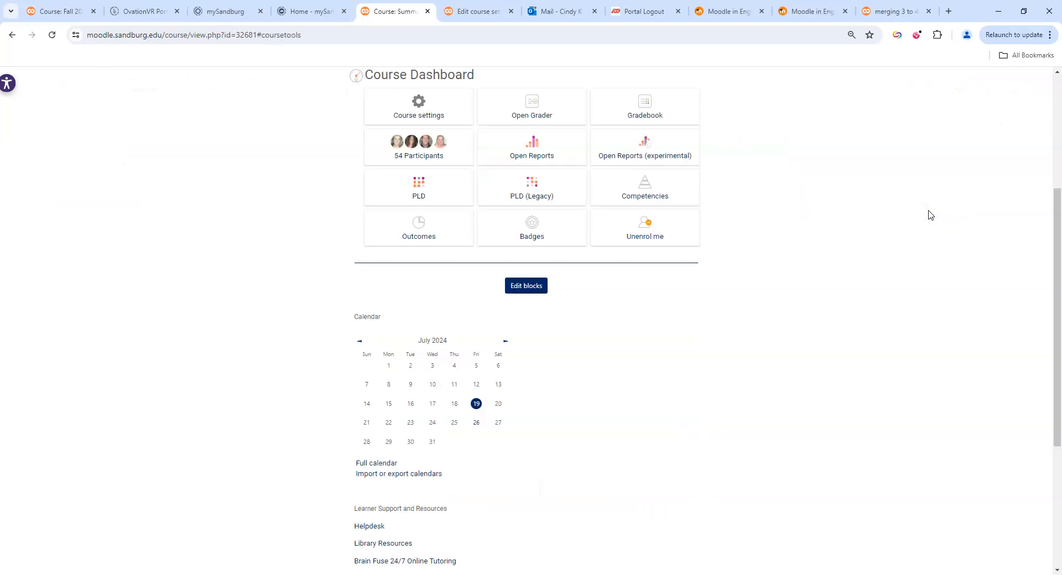
click(537, 287)
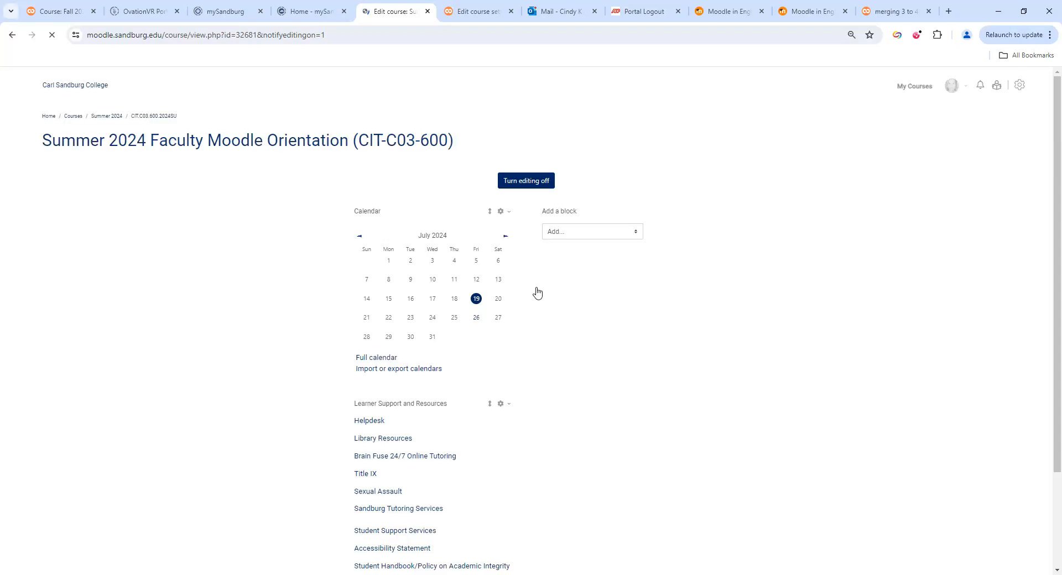
click(575, 231)
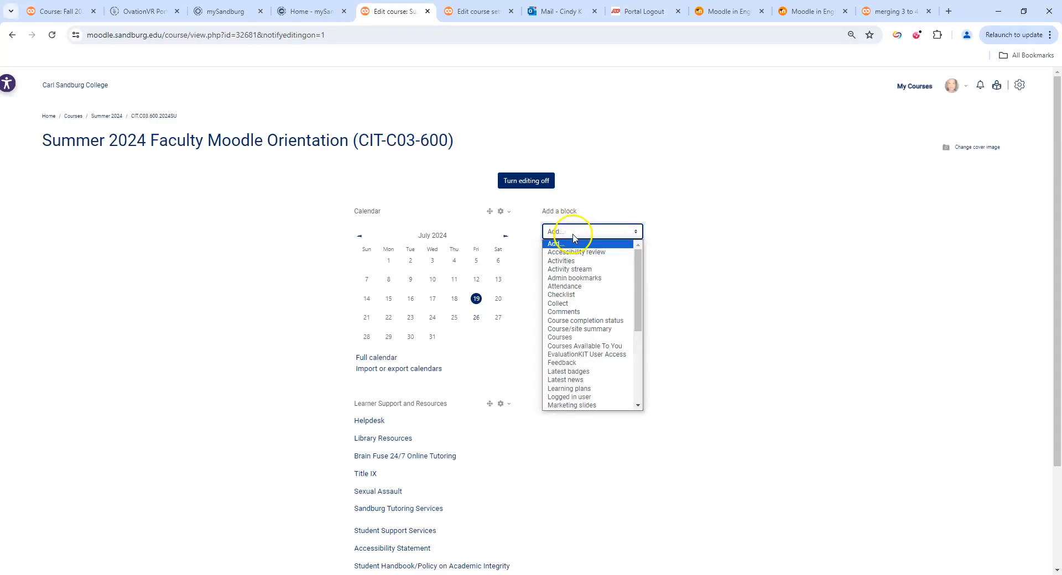
click(565, 286)
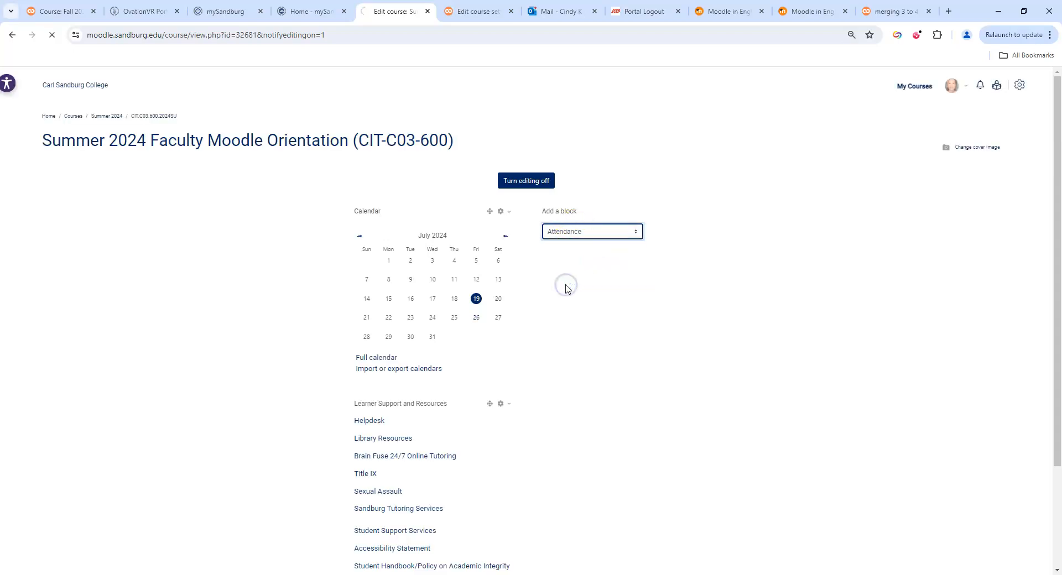
click(528, 184)
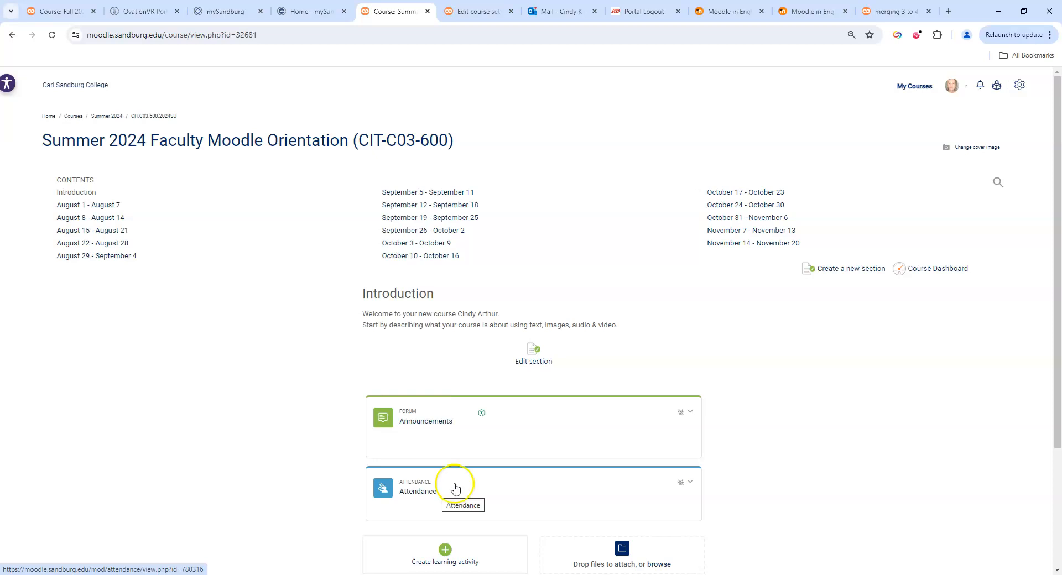
- Examine the Attendance activity's session list and administration options, and return to the course page
click(408, 496)
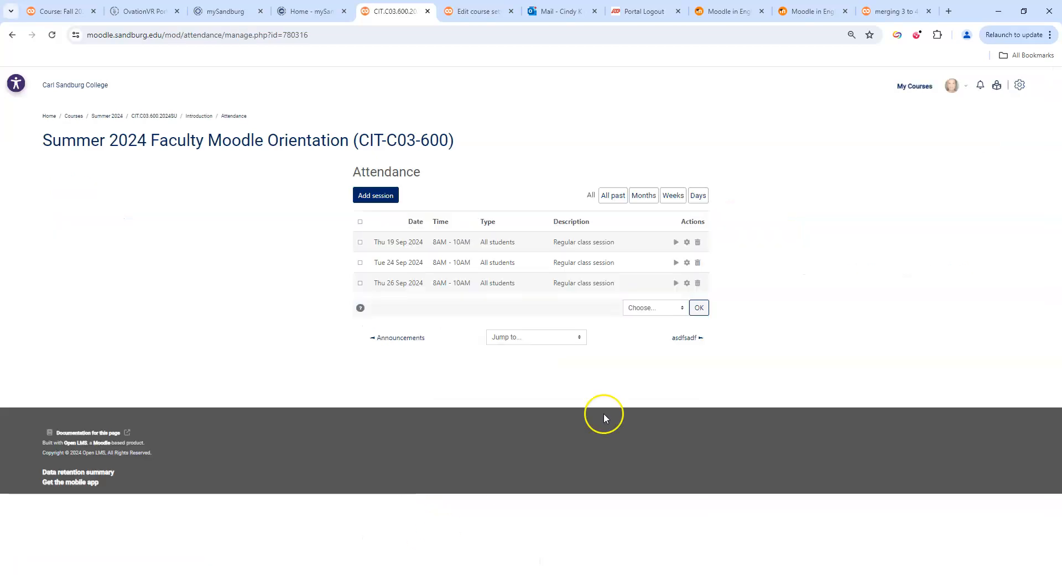
click(1020, 86)
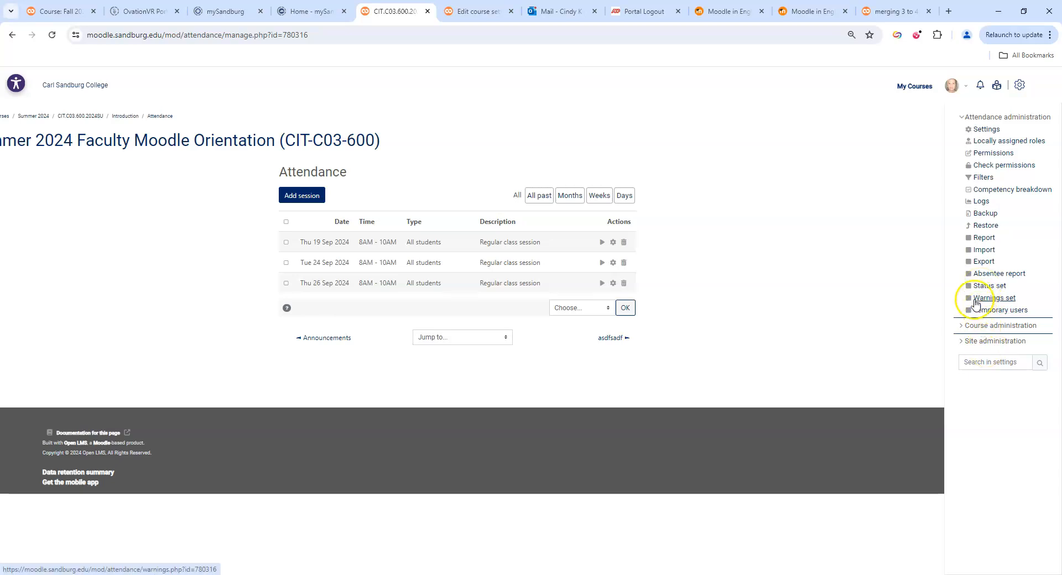
click(256, 141)
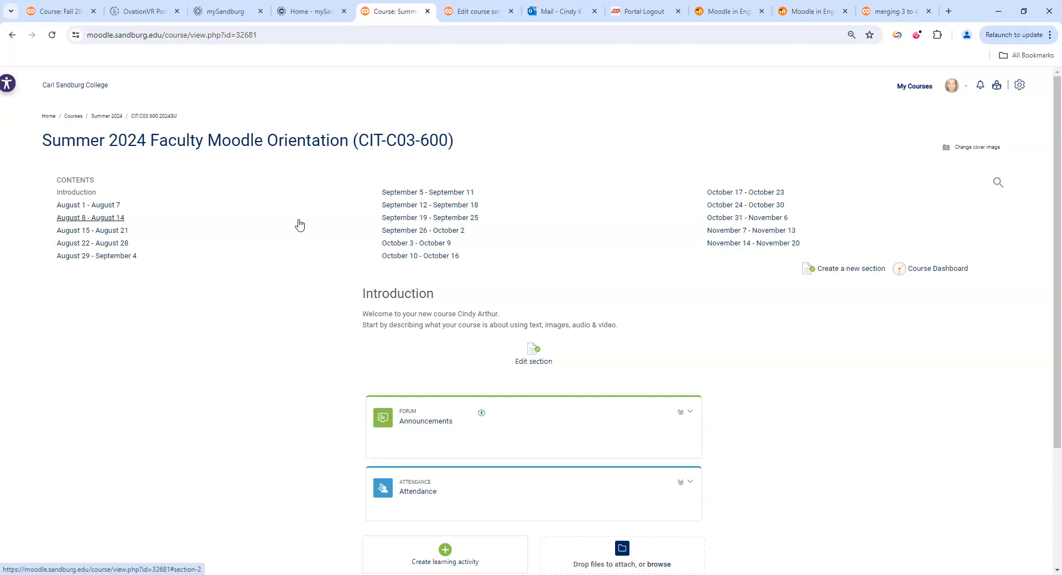
scroll(299, 224, down, 1)
scroll(299, 224, up, 1)
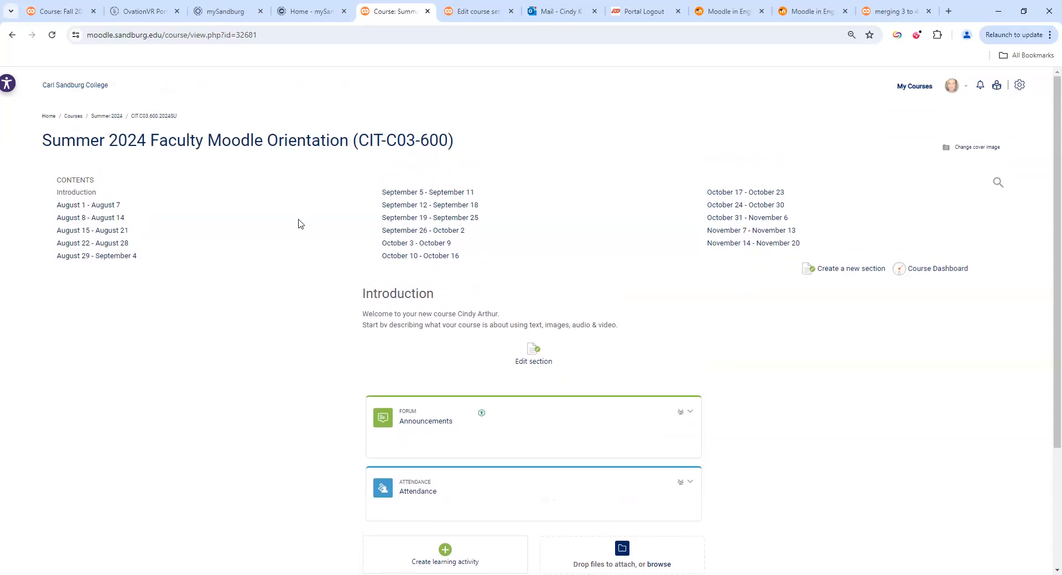